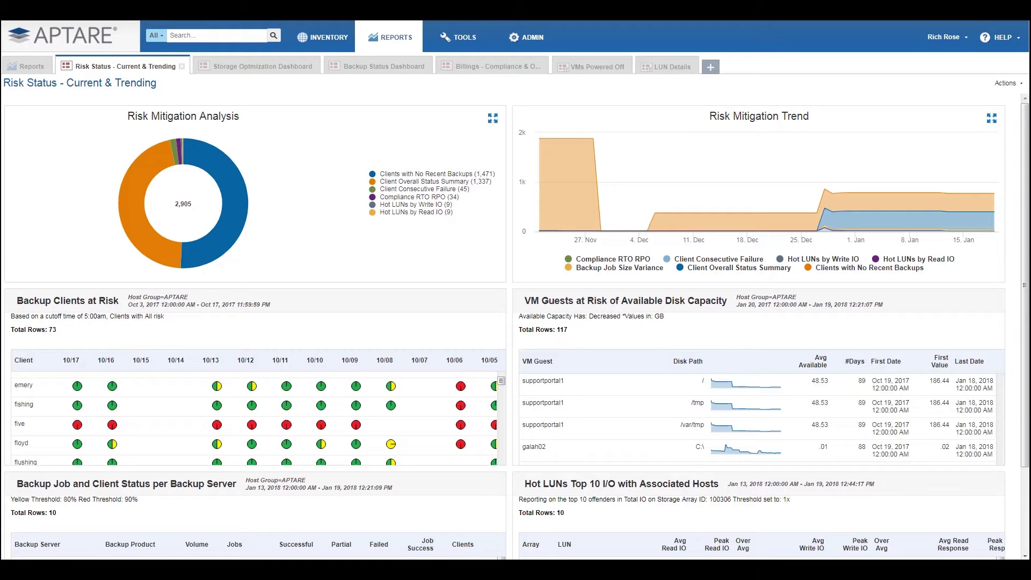
Sort Backup Clients at Risk by client and hide Hot LUNs by Read IO and Write IO from the donut
left_click(23, 360)
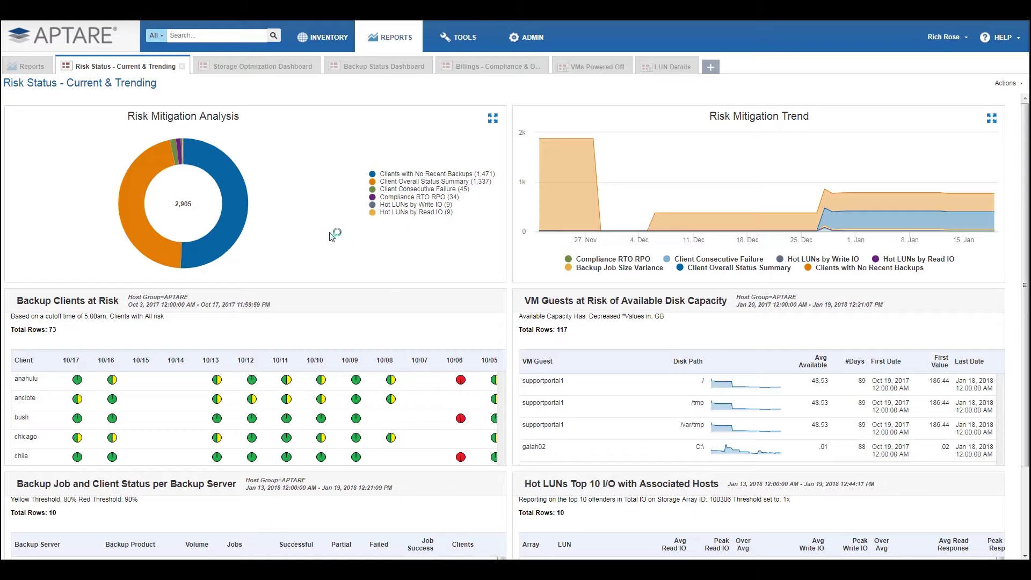
left_click(403, 212)
left_click(404, 205)
View the Hot LUNs Top 10 I/O report full-screen and the LUN Details report, then return to Risk Status
mouse_move(923, 491)
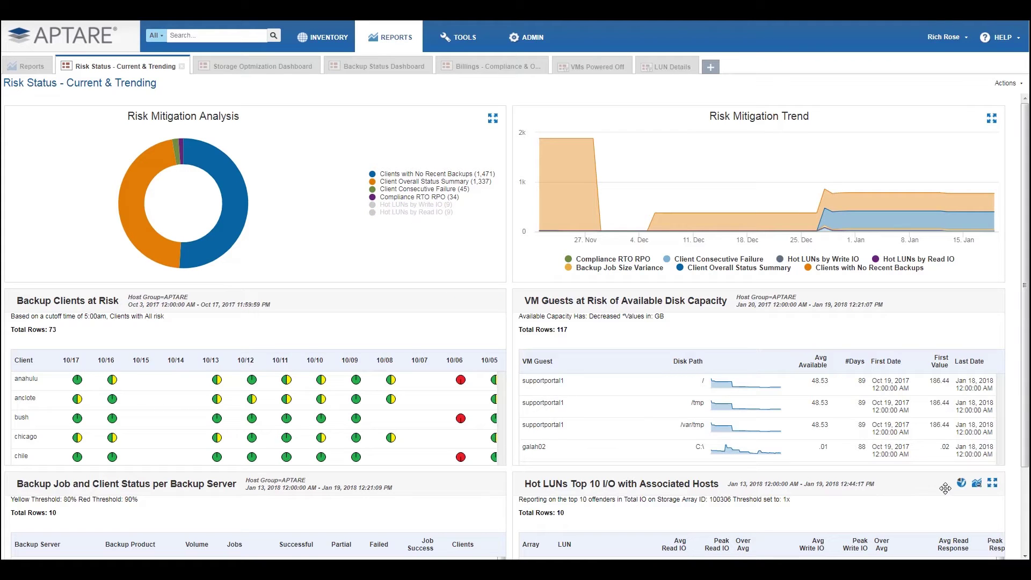
left_click(993, 483)
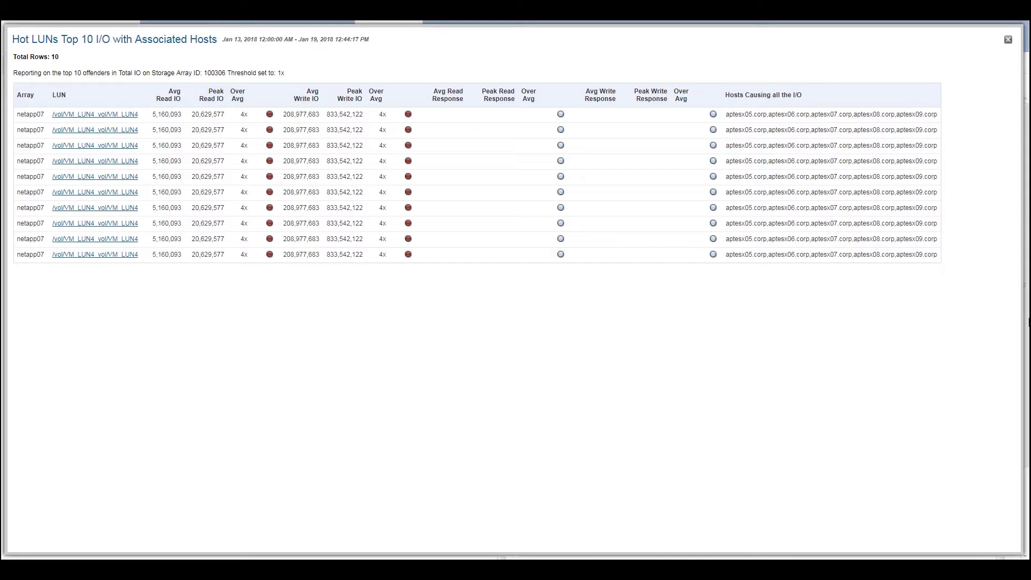
left_click(1008, 40)
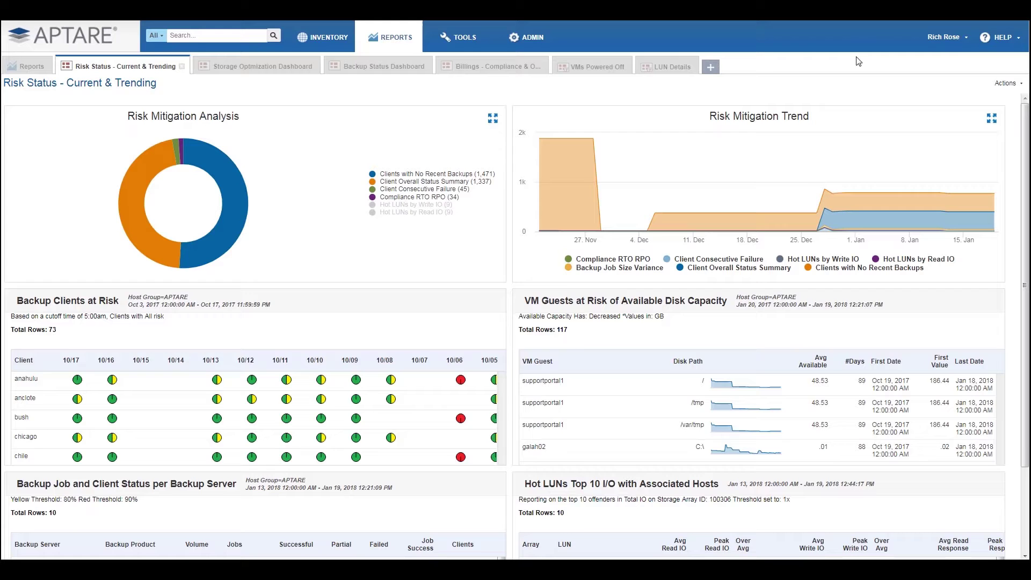
left_click(673, 68)
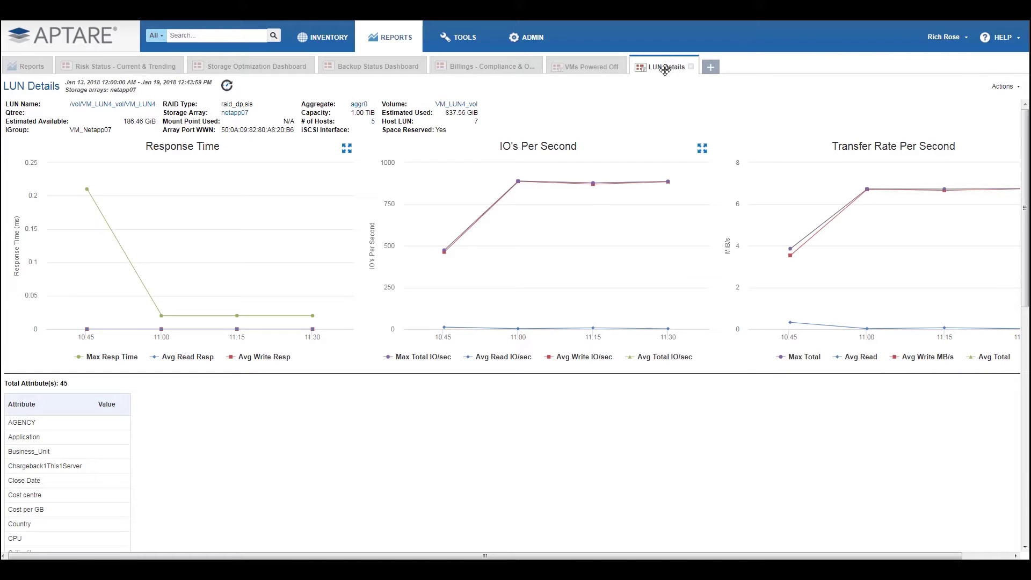
left_click(108, 72)
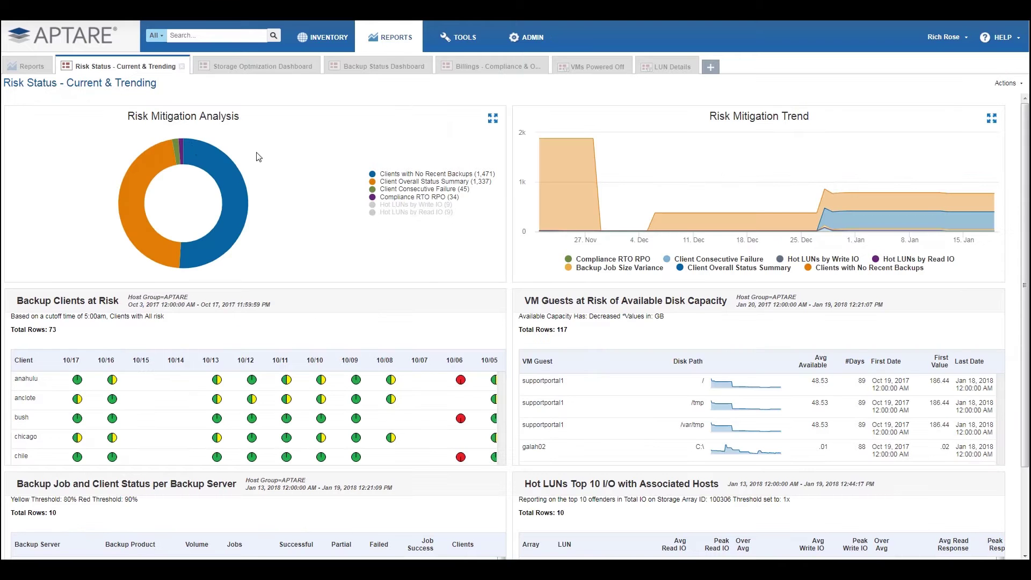
Hide Client Overall Status Summary and Clients with No Recent Backups, showing both Hot LUNs by Write and Read IO
left_click(406, 205)
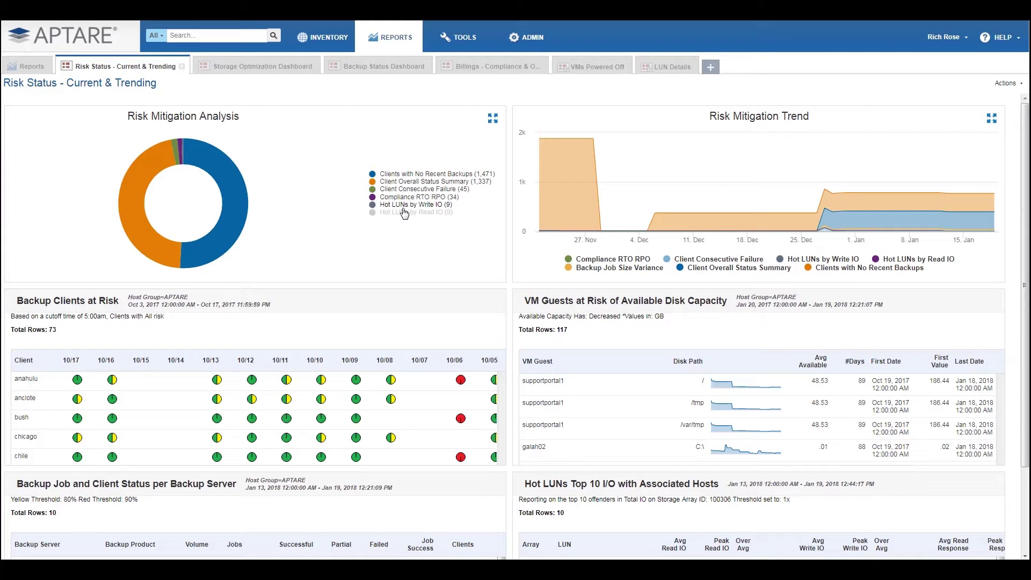
left_click(403, 182)
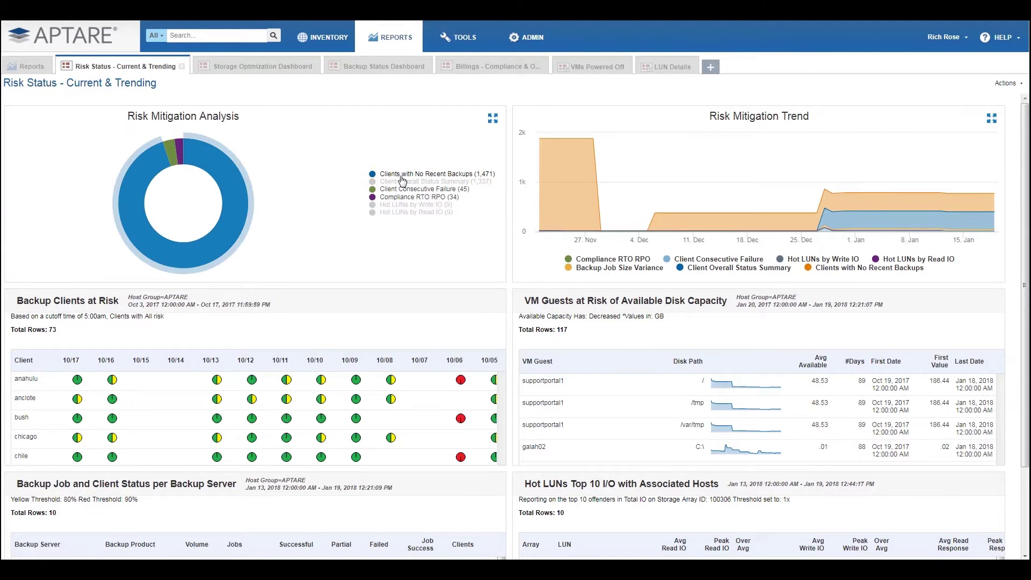
left_click(401, 175)
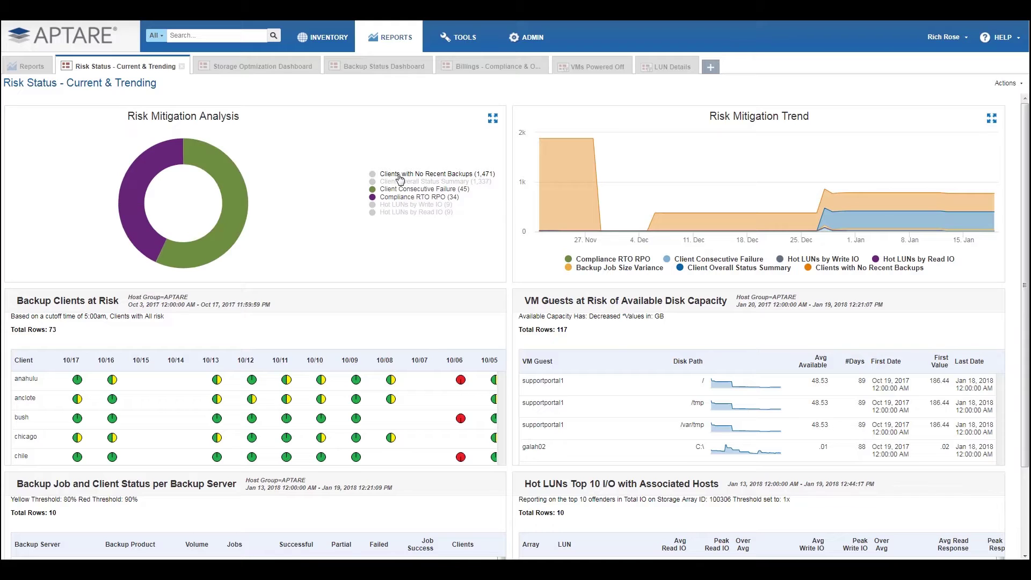
left_click(395, 206)
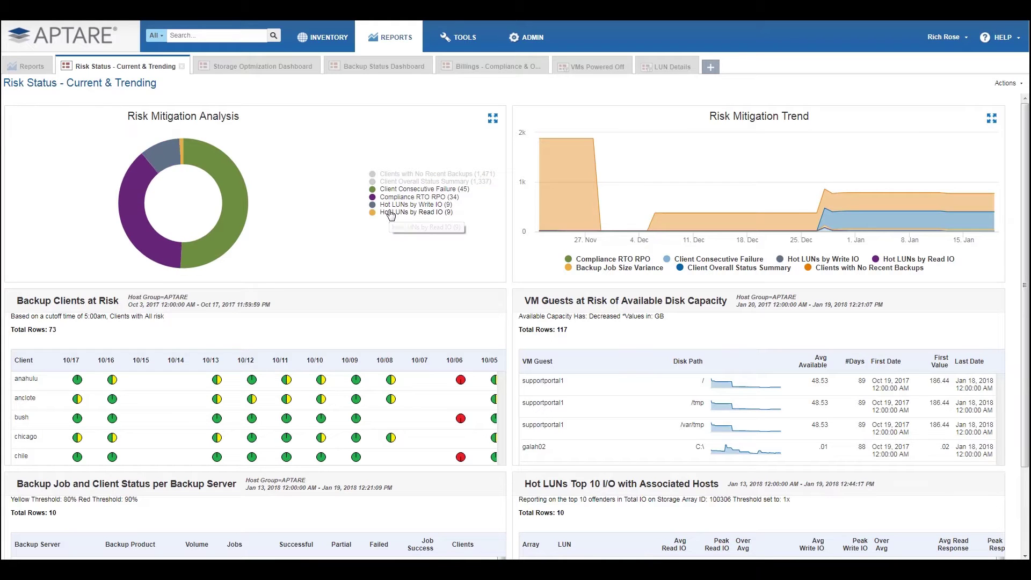
left_click(398, 213)
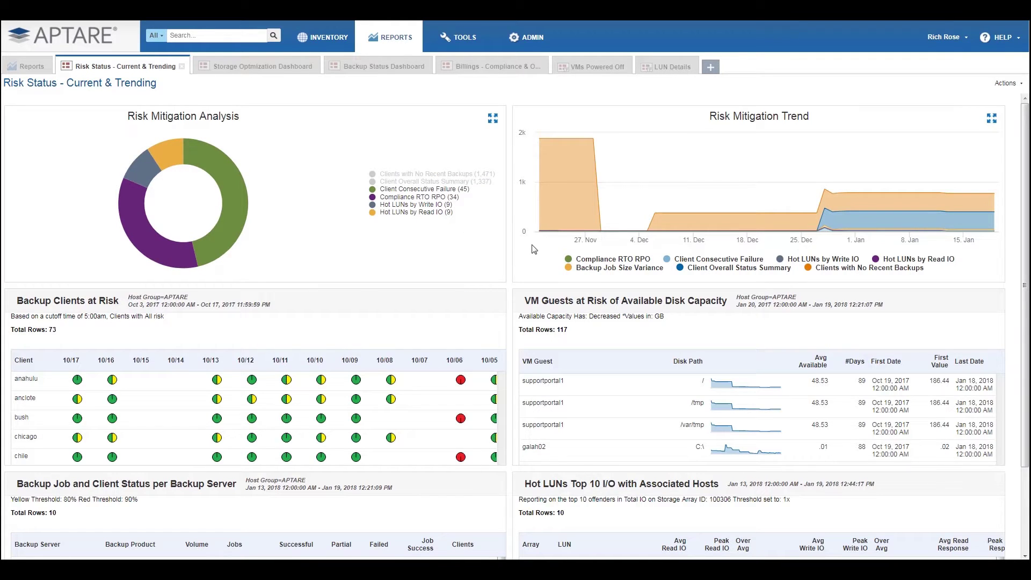
mouse_move(574, 227)
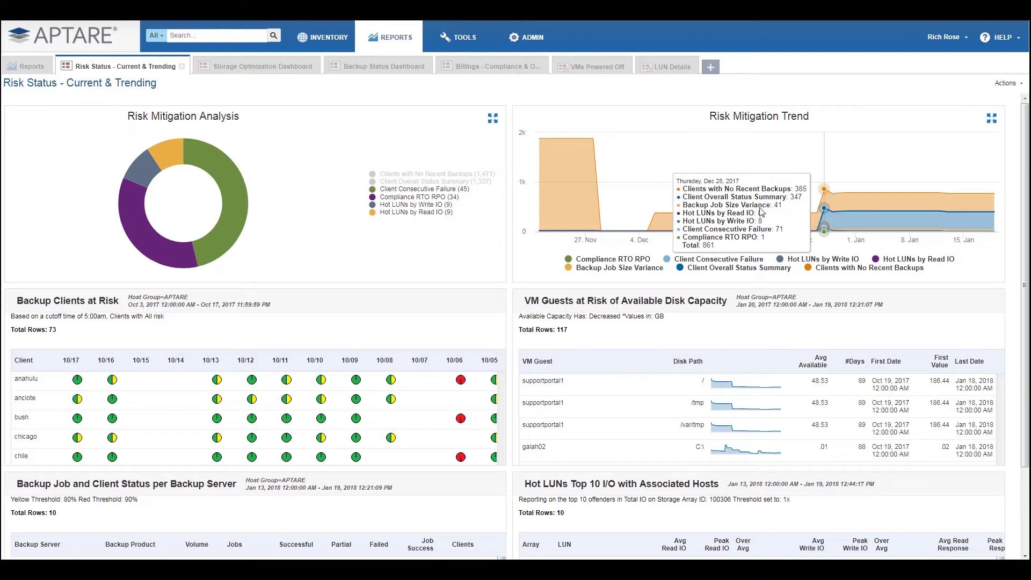
Re-enable Client Overall Status Summary and Clients with No Recent Backups, then scroll through the Backup Clients at Risk grid
left_click(430, 181)
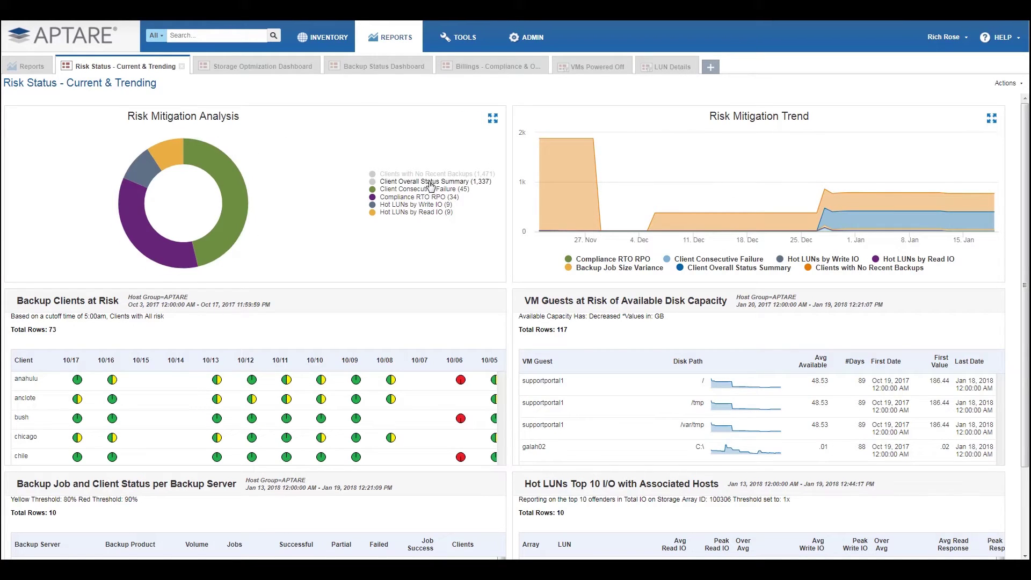
left_click(429, 173)
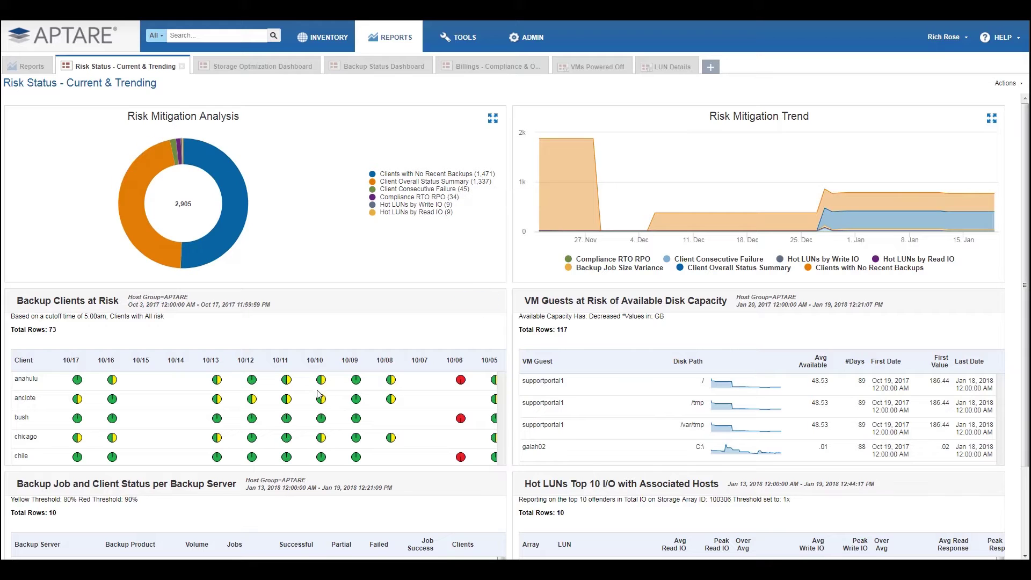
scroll(317, 391, "down", 10)
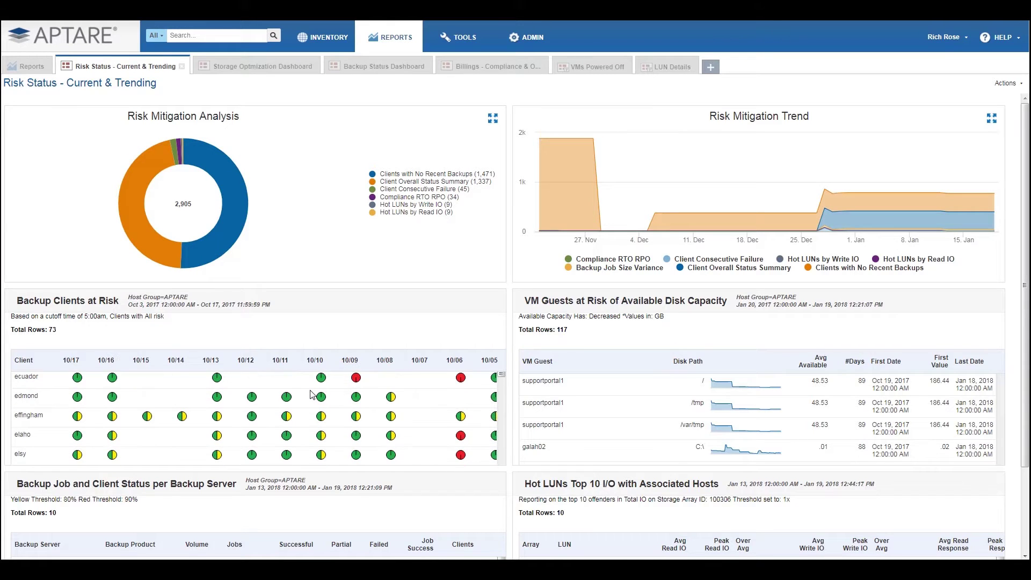
scroll(313, 395, "down", 10)
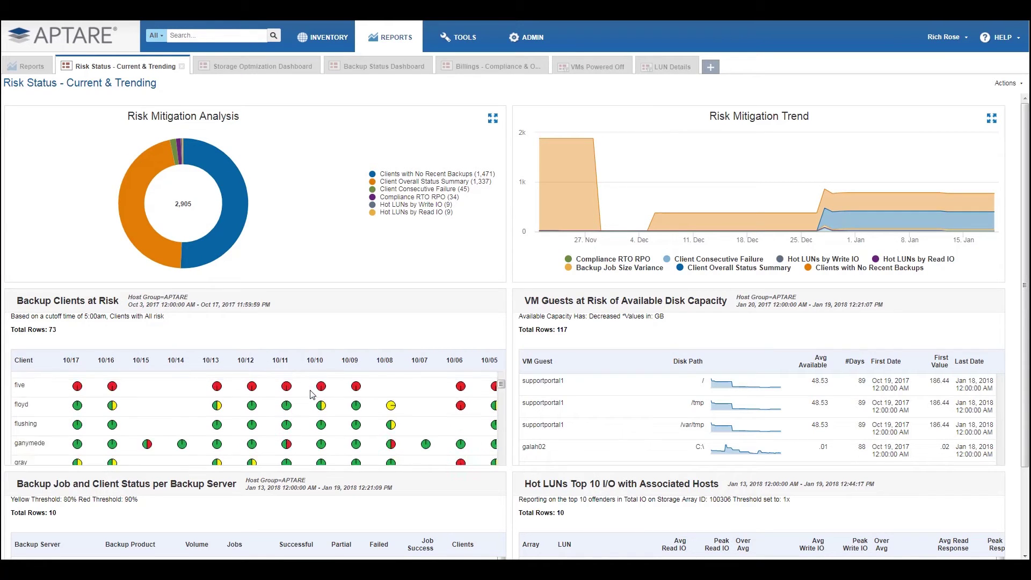
scroll(313, 394, "down", 8)
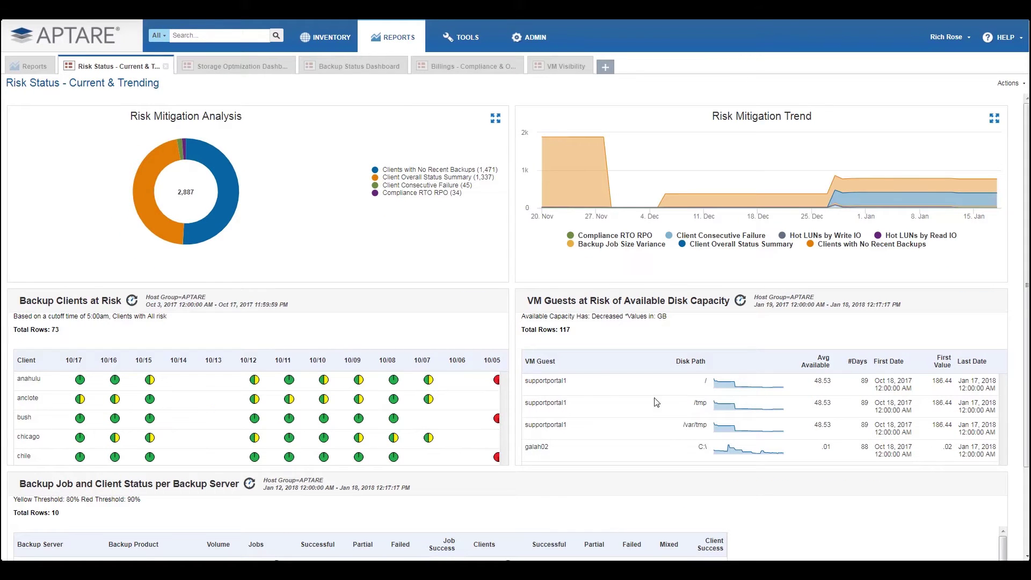
mouse_move(995, 304)
Inspect the expanded VM Guests disk-capacity report, selecting galah02's run-out date, then switch to Storage Optimization Dashboard
left_click(995, 300)
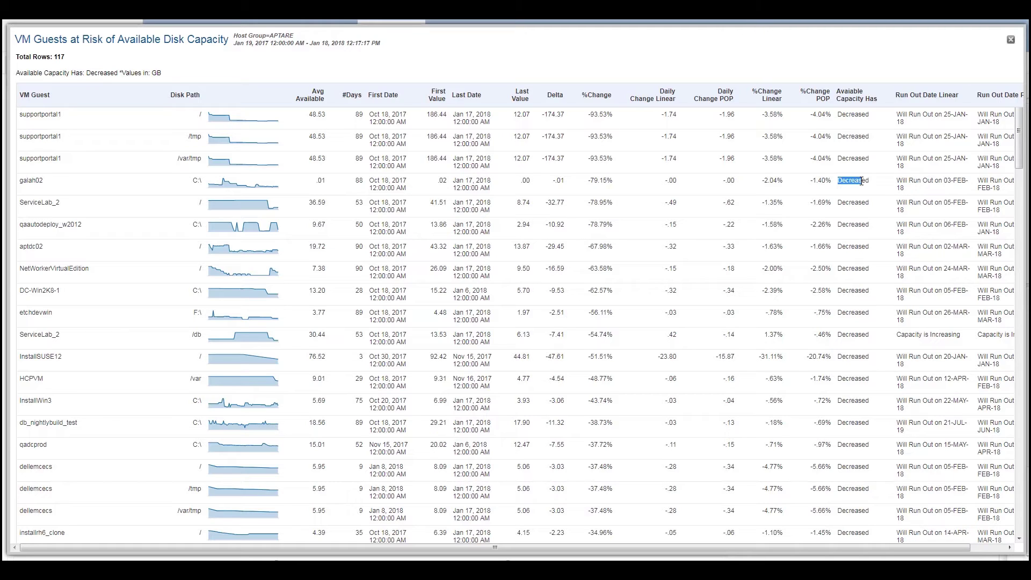
left_click_drag(898, 180, 926, 195)
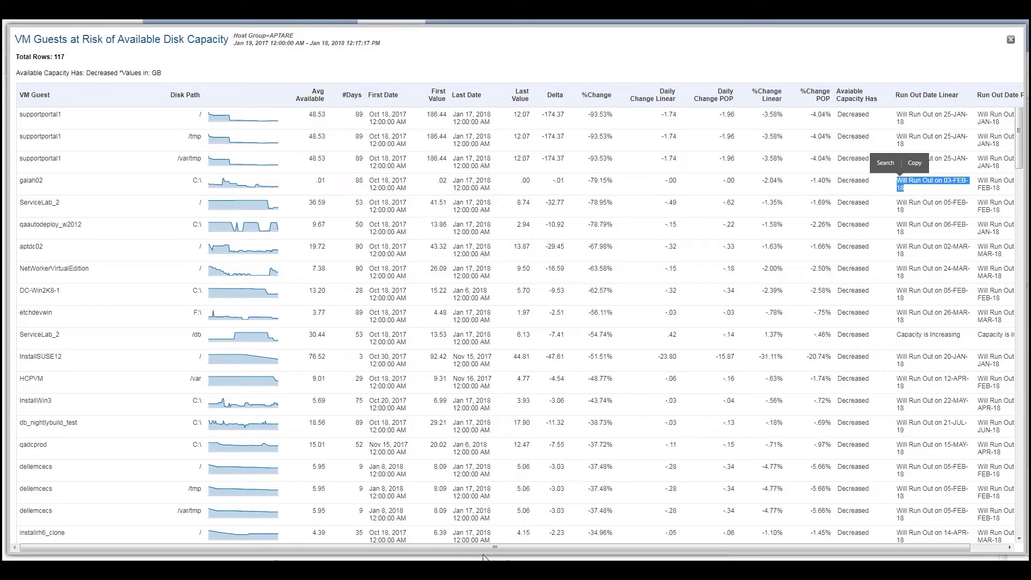
mouse_move(494, 548)
left_mouse_down()
mouse_move(594, 536)
mouse_move(487, 539)
left_mouse_up()
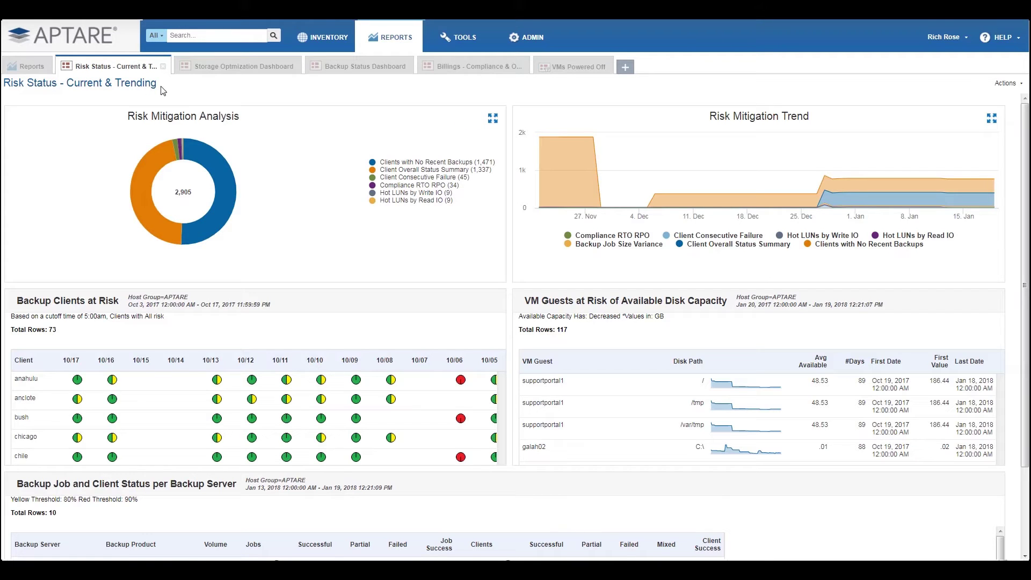
left_click(232, 69)
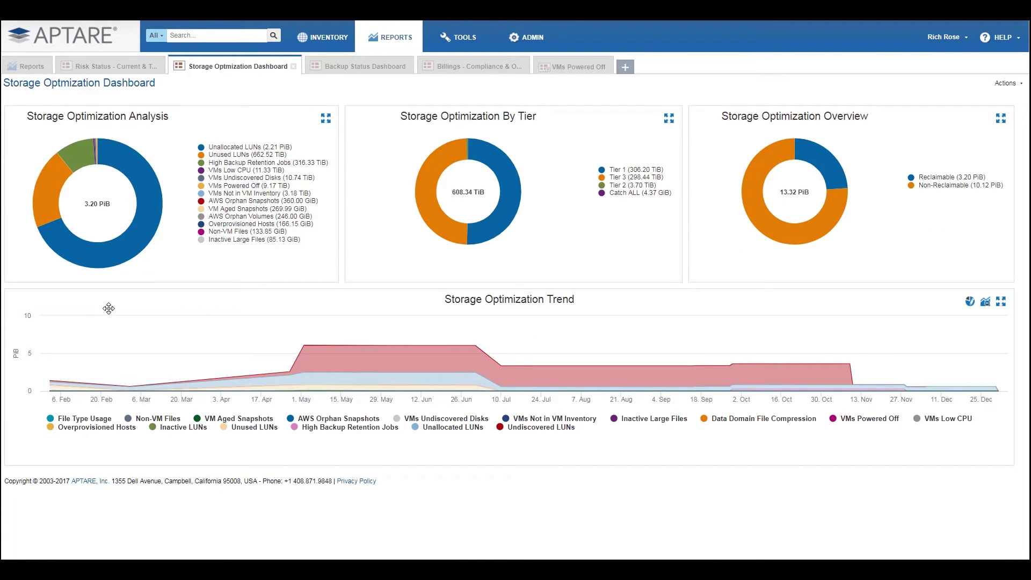
Hide Unallocated LUNs, Unused LUNs, High Backup Retention Jobs, VMs Undiscovered Disks and VMs Low CPU from the donut
left_click(245, 149)
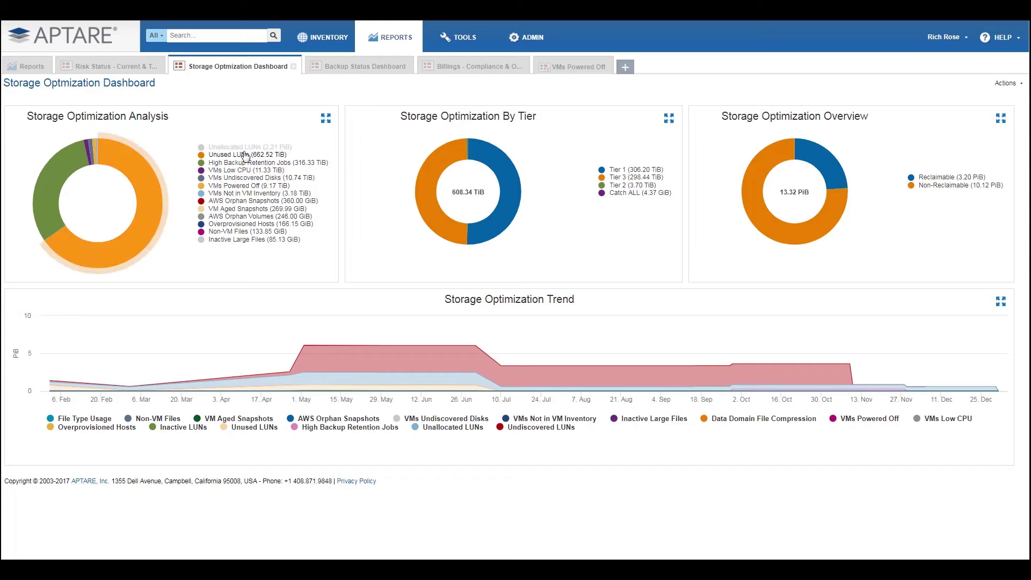
left_click(245, 155)
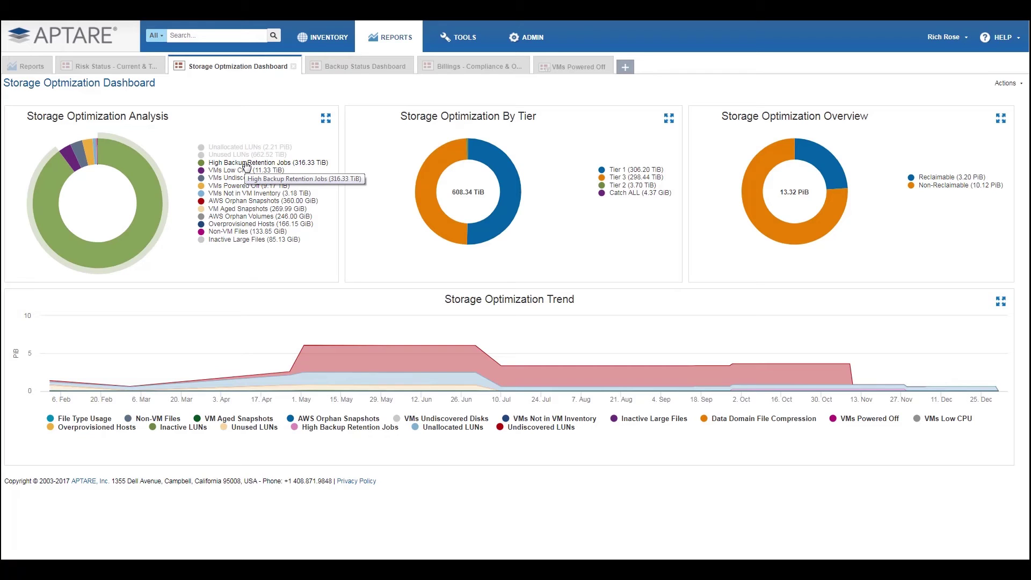
left_click(246, 164)
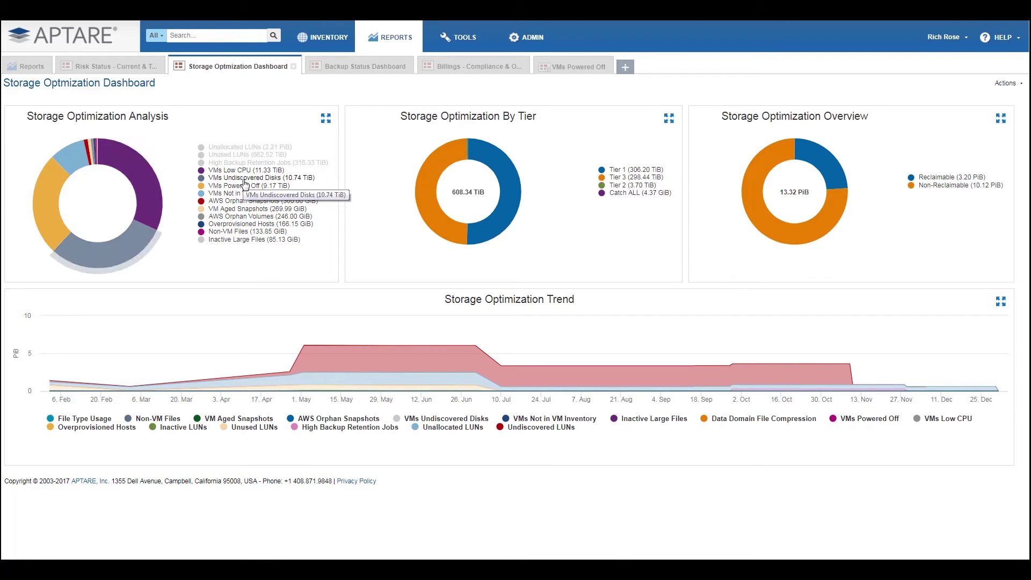
left_click(244, 181)
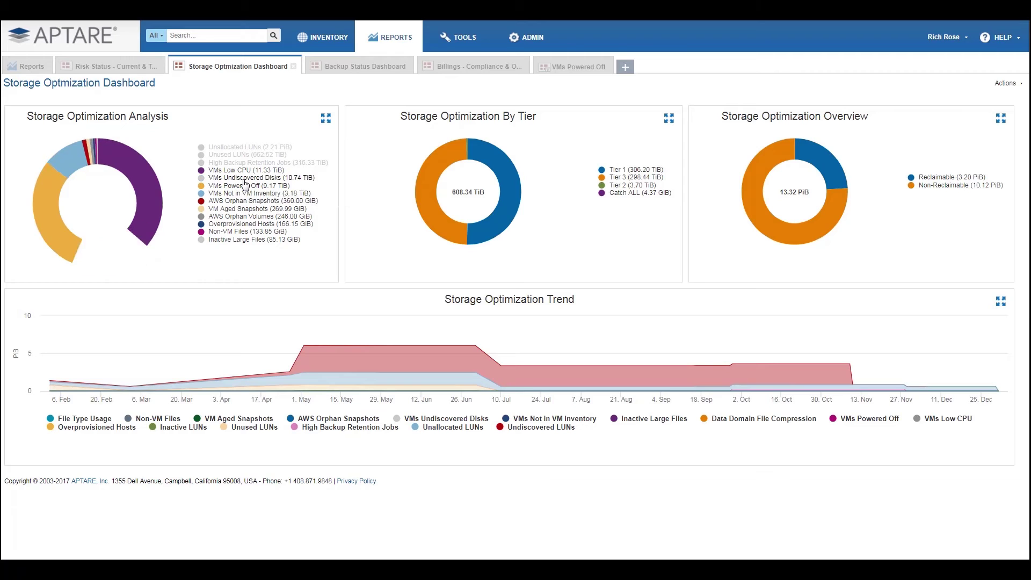
left_click(241, 174)
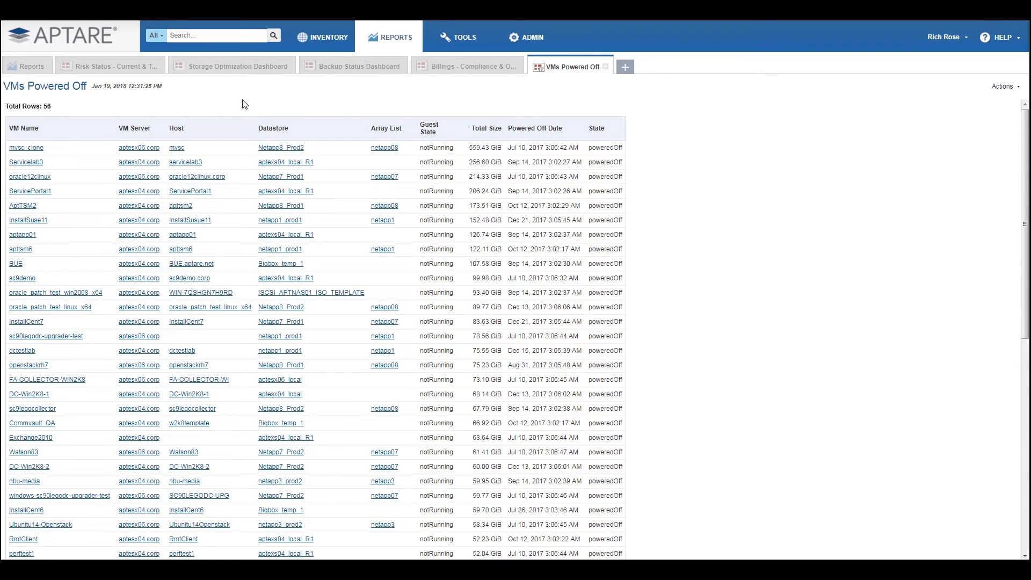
Back on Storage Optimization Dashboard, hide AWS Orphan Volumes, VMs Powered Off and VMs Not in VM Inventory
left_click(242, 67)
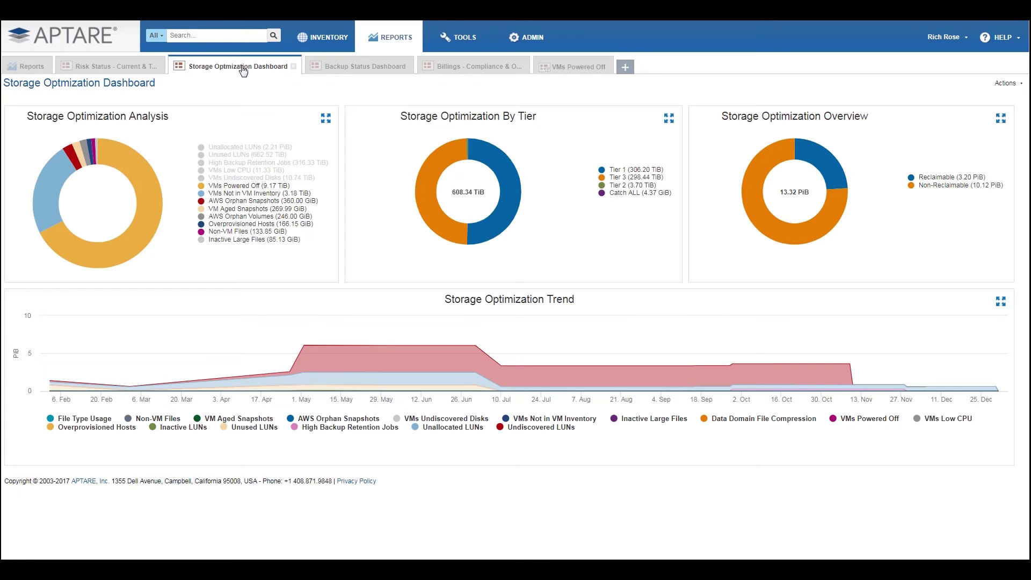
left_click(245, 221)
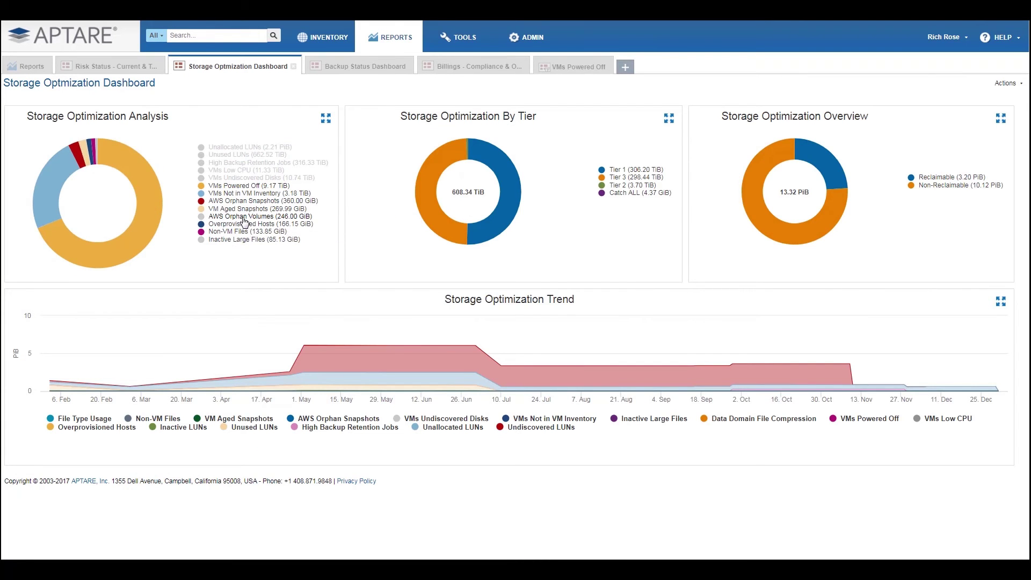
left_click(245, 186)
left_click(245, 195)
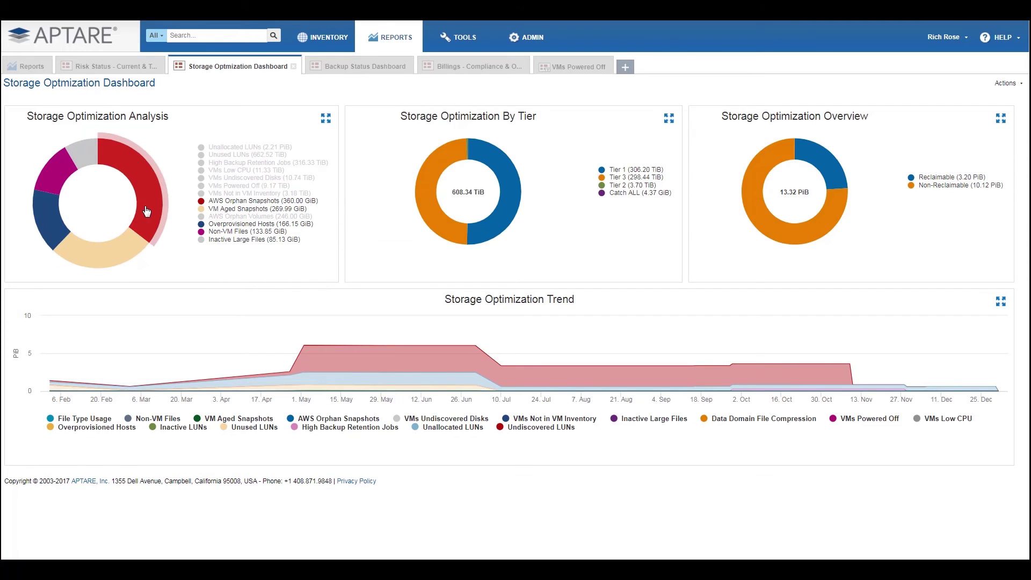
mouse_move(147, 211)
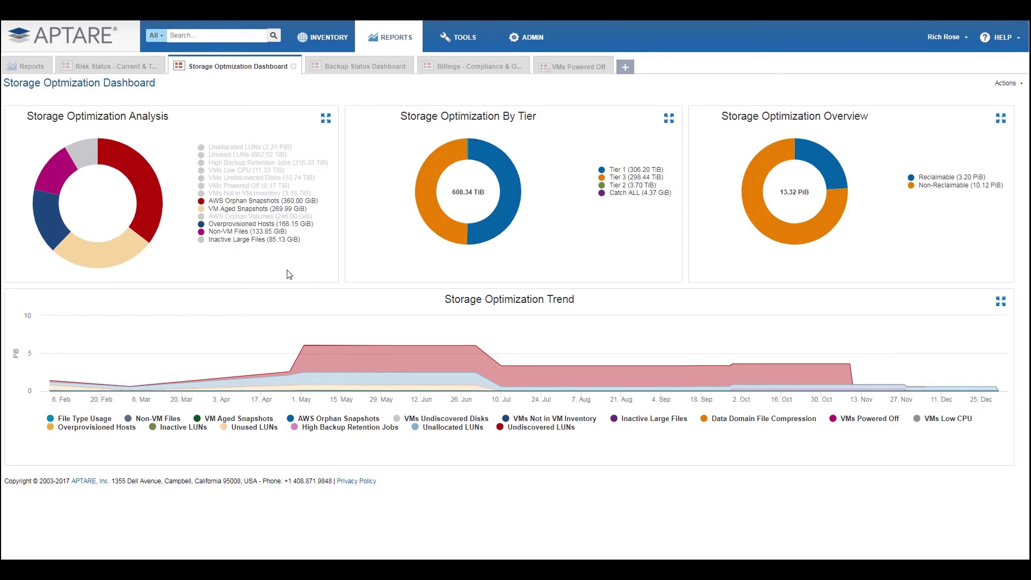
Restore all eight hidden categories, from AWS Orphan Volumes to Unallocated LUNs, so the donut totals 3.20 PiB
left_click(260, 217)
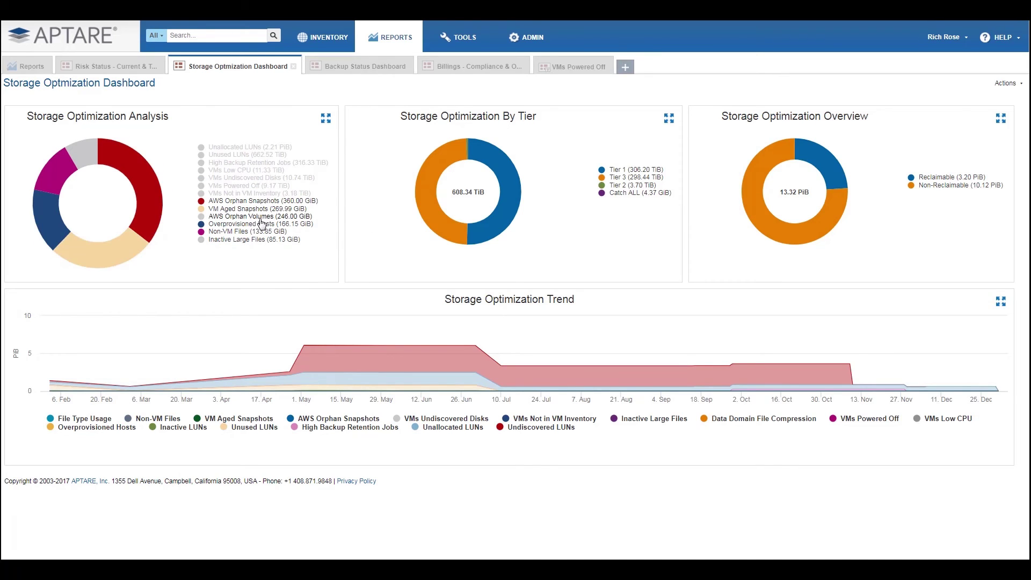
left_click(260, 193)
left_click(261, 185)
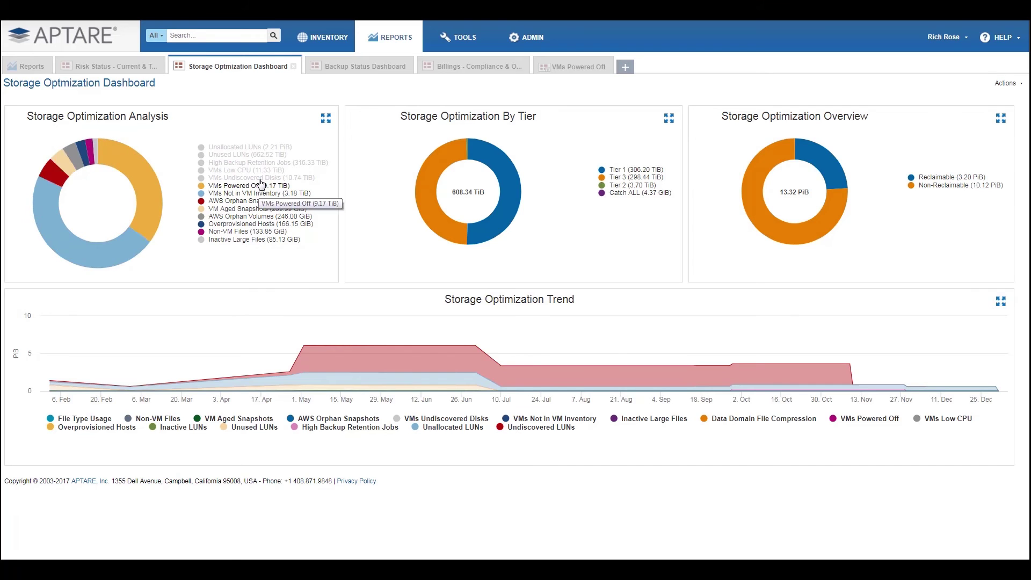
left_click(261, 178)
left_click(260, 170)
left_click(259, 162)
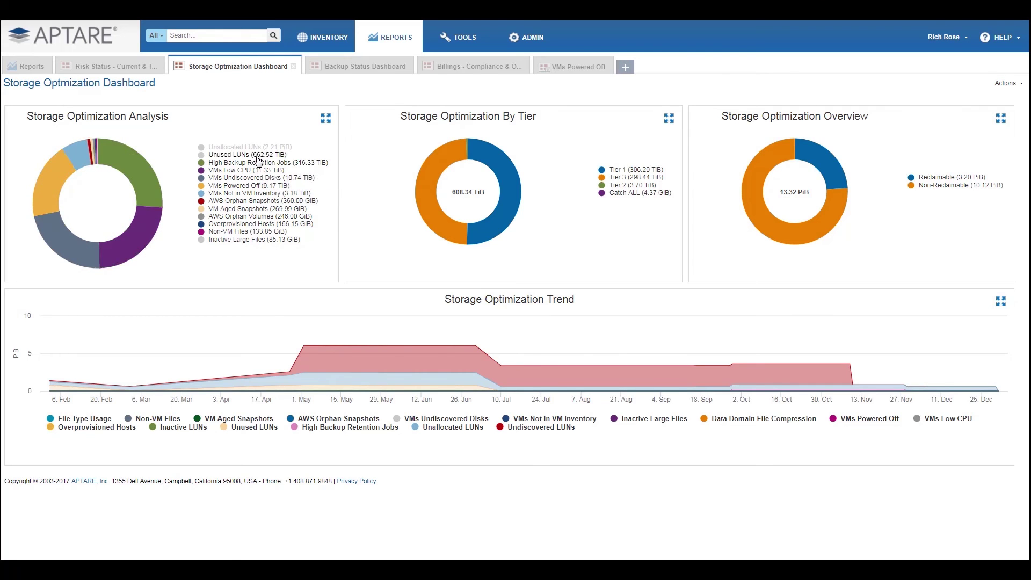
left_click(258, 154)
left_click(258, 147)
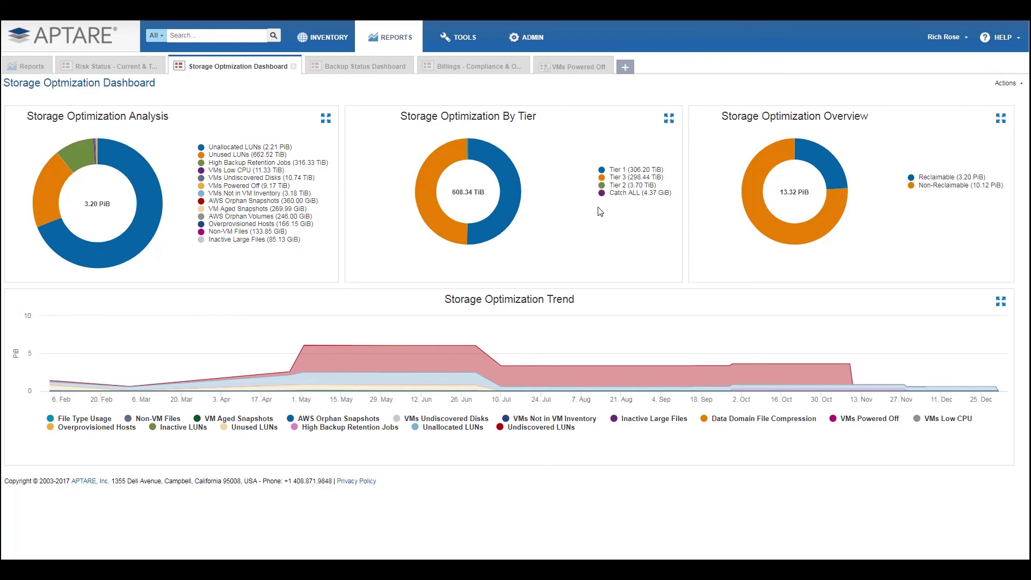